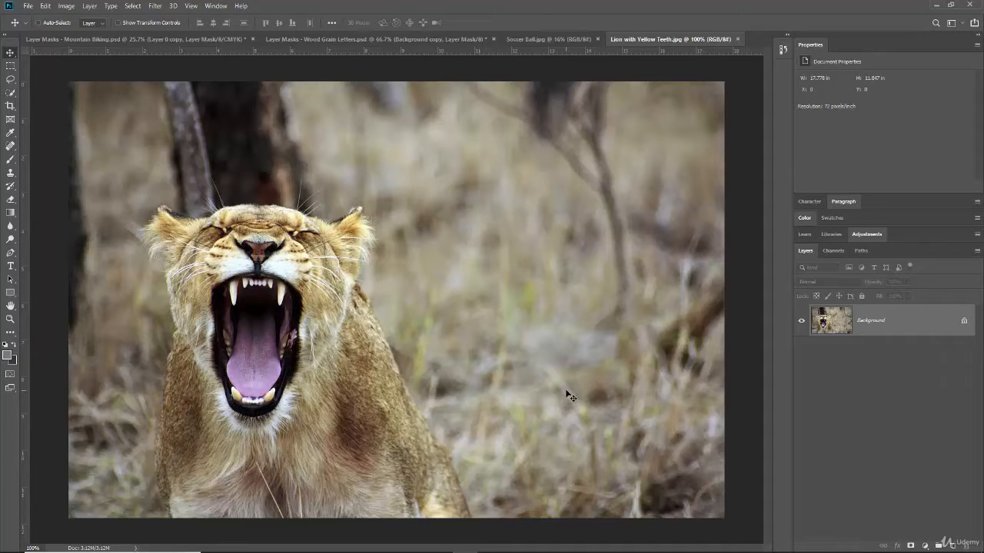
Duplicate the Background layer of the lion photo.
{"action": "scroll", "coordinate": [567, 394], "scroll_direction": "down", "scroll_amount": 2, "text": "alt"}
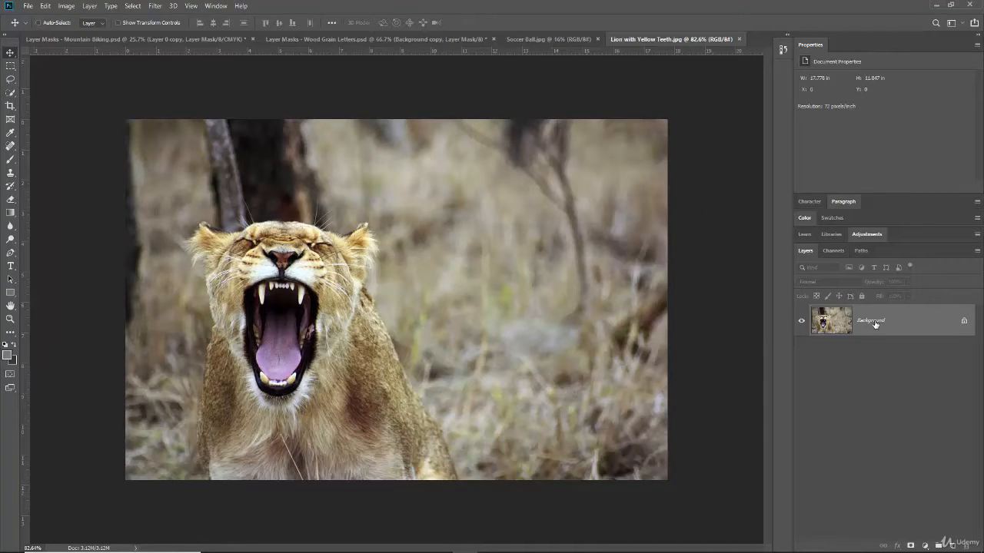
{"action": "left_click_drag", "start_coordinate": [871, 329], "coordinate": [952, 544]}
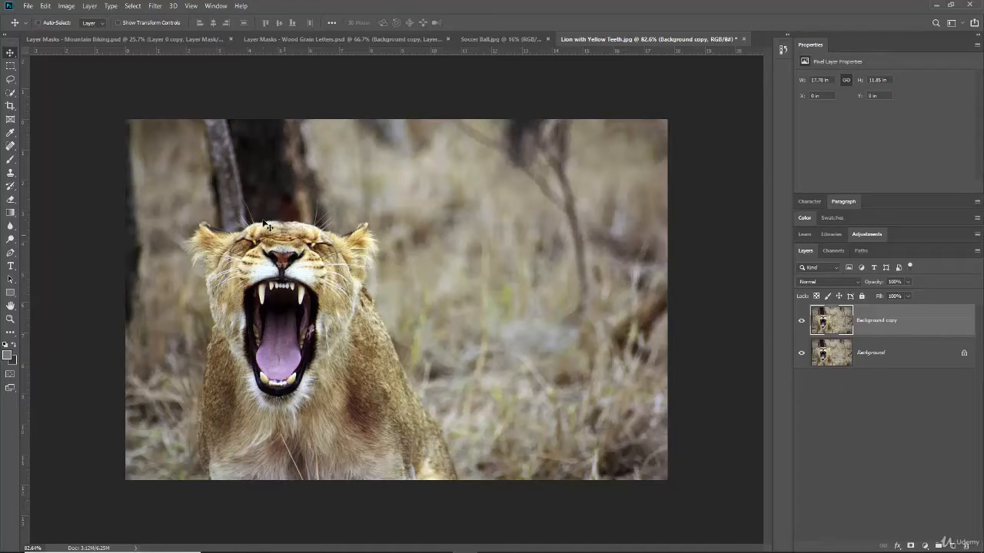
Select the lion's upper and lower front teeth with the Quick Selection tool, using a brush reduced to 10 px.
{"action": "left_click", "coordinate": [10, 93]}
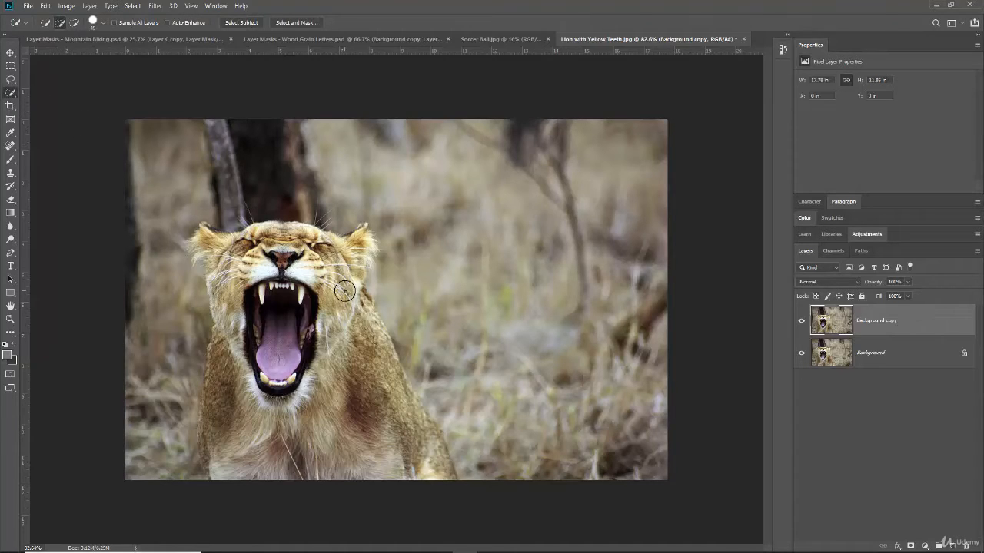
{"action": "key", "text": "bracketleft"}
{"action": "key", "text": "bracketleft"}
{"action": "key", "text": "bracketleft"}
{"action": "scroll", "coordinate": [265, 307], "scroll_direction": "up", "scroll_amount": 5}
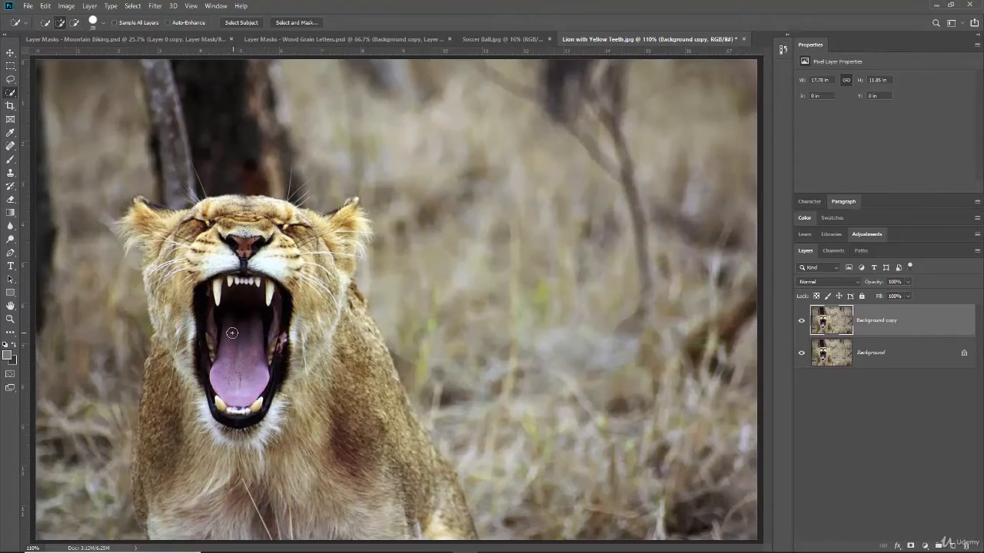
{"action": "scroll", "coordinate": [232, 333], "scroll_direction": "up", "scroll_amount": 1}
{"action": "key", "text": "bracketleft"}
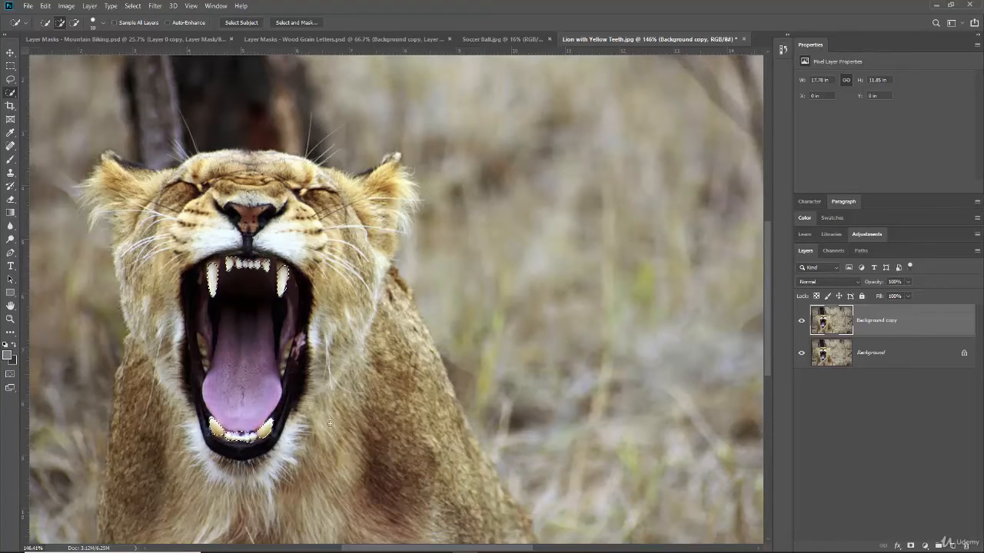
Add a Hue/Saturation adjustment layer masked to the selected teeth.
{"action": "left_click", "coordinate": [868, 235]}
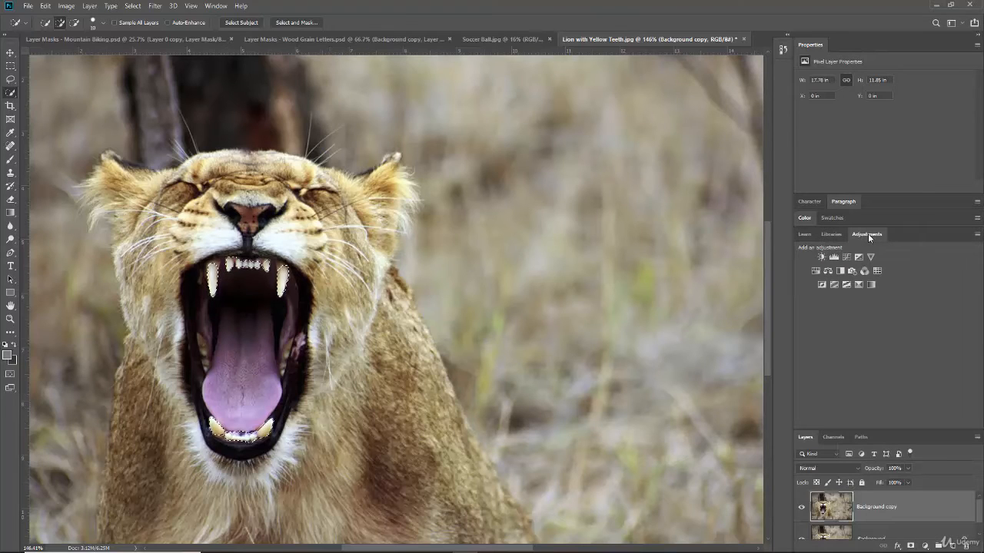
{"action": "left_click", "coordinate": [815, 271]}
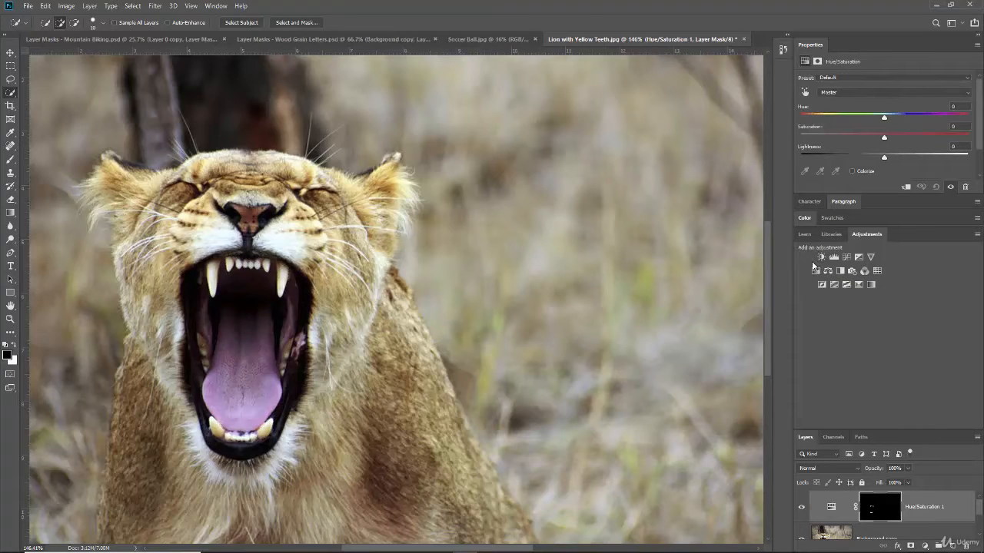
{"action": "double_click", "coordinate": [871, 236]}
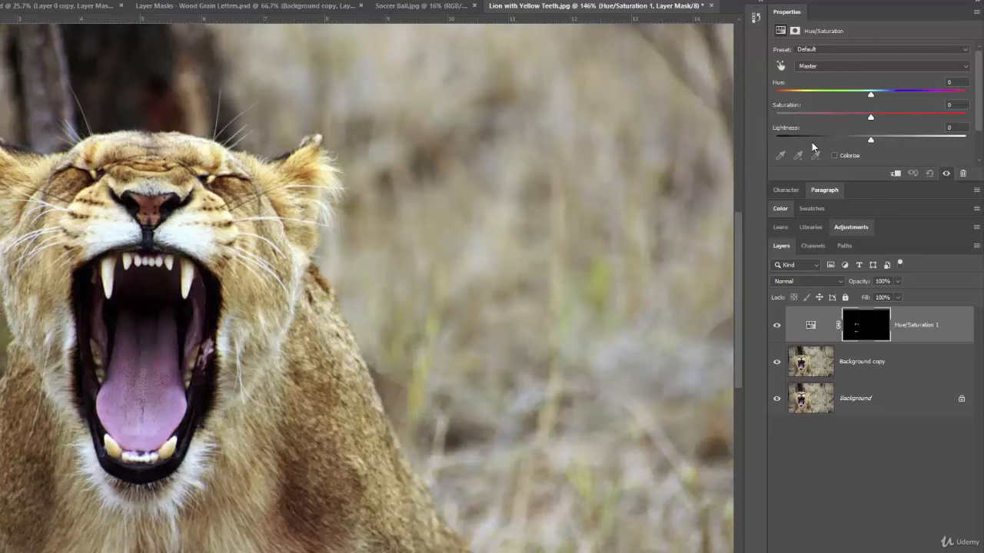
Set the teeth adjustment's Lightness to +42 and Saturation to -23, and compare the image with the adjustment layer hidden and shown.
{"action": "left_click", "coordinate": [803, 329]}
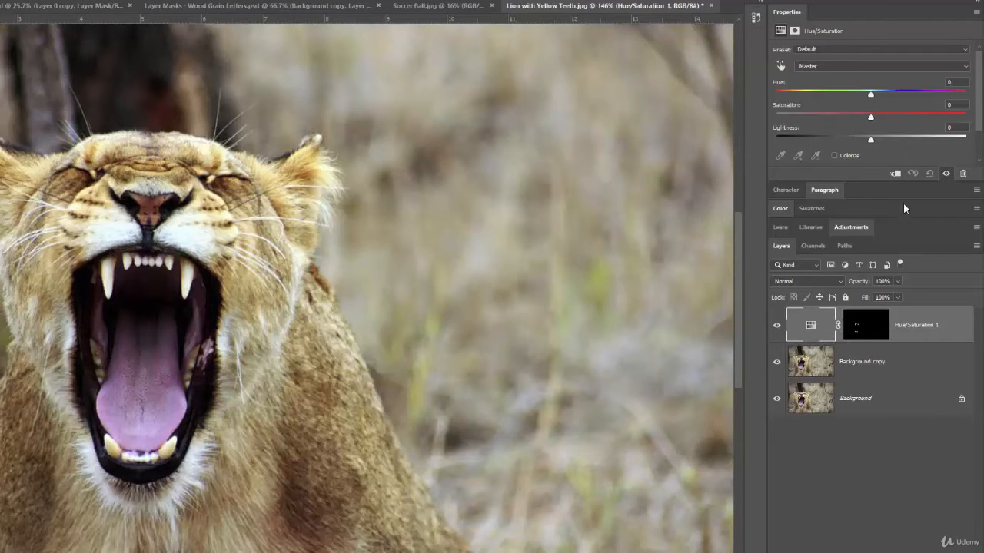
{"action": "left_click_drag", "start_coordinate": [870, 139], "coordinate": [794, 146]}
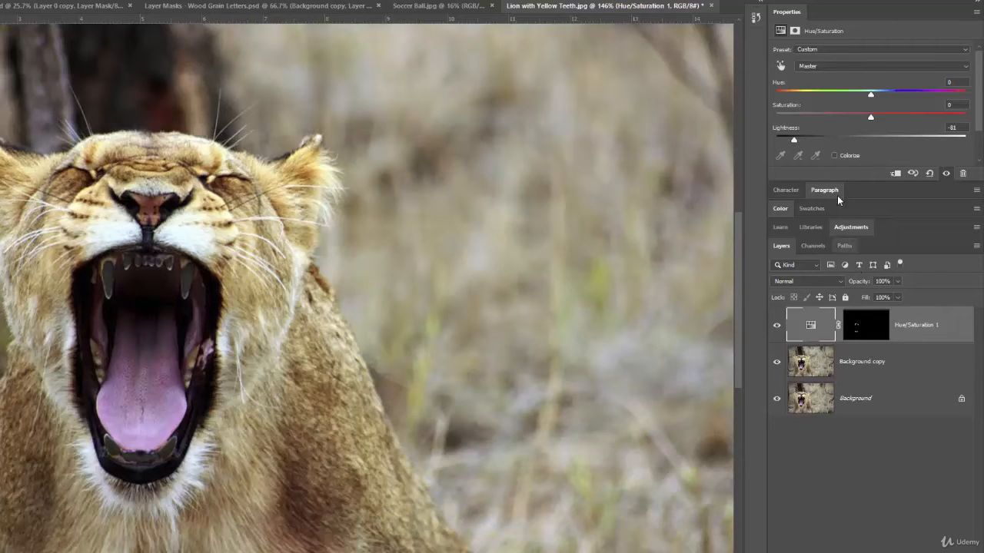
{"action": "left_click_drag", "start_coordinate": [794, 141], "coordinate": [913, 141]}
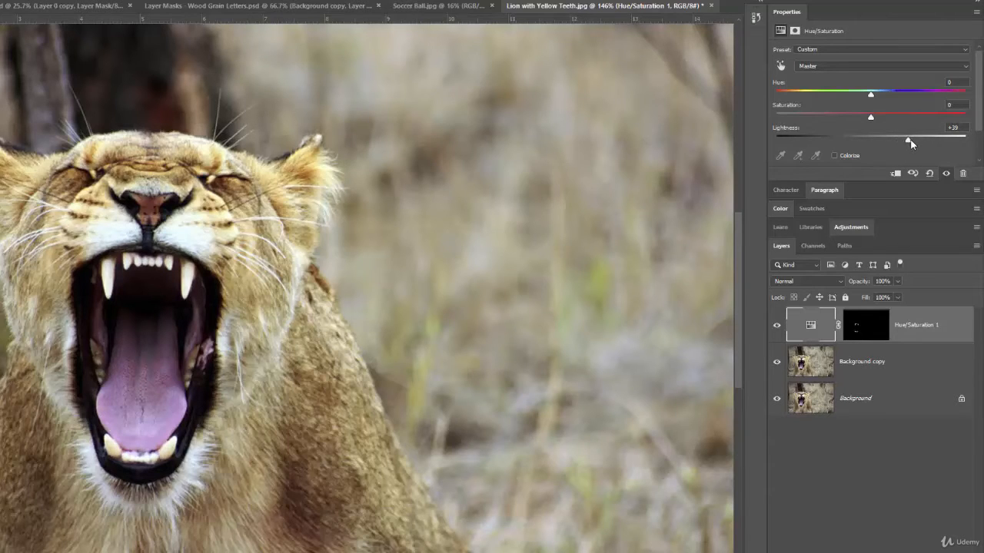
{"action": "left_click_drag", "start_coordinate": [870, 117], "coordinate": [849, 121]}
{"action": "left_click", "coordinate": [776, 326]}
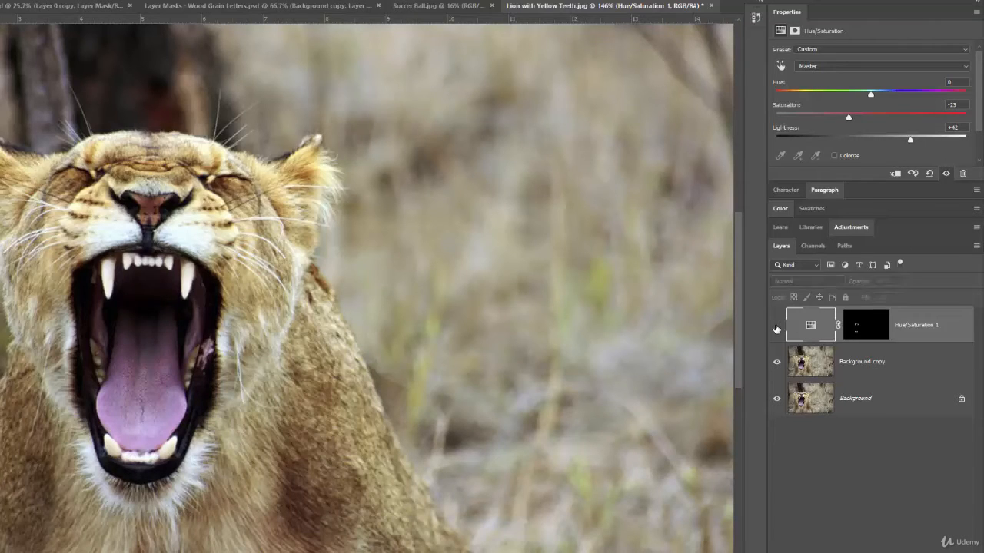
{"action": "left_click", "coordinate": [776, 326]}
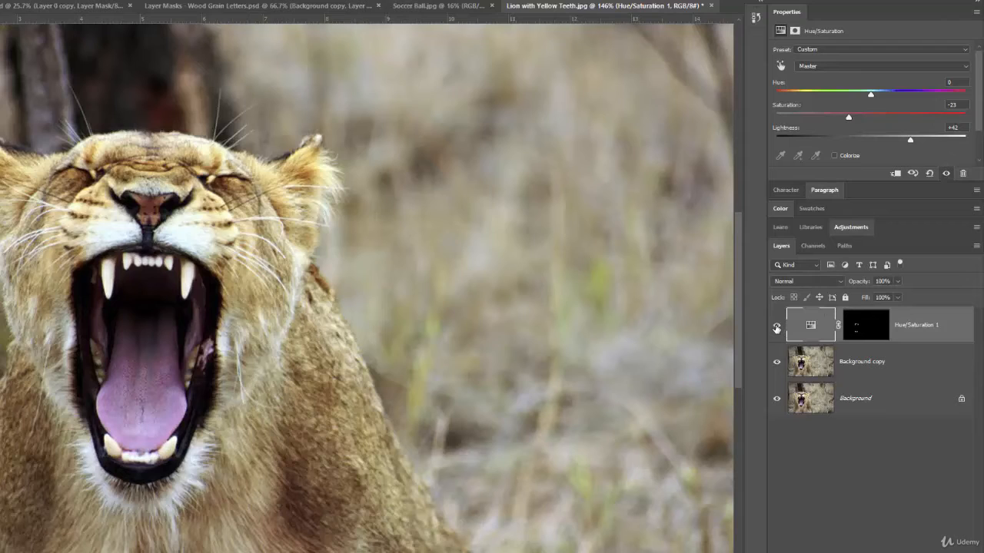
Examine how the properties differ between the Hue/Saturation adjustment, its layer mask and the Background copy layer.
{"action": "left_click", "coordinate": [863, 329]}
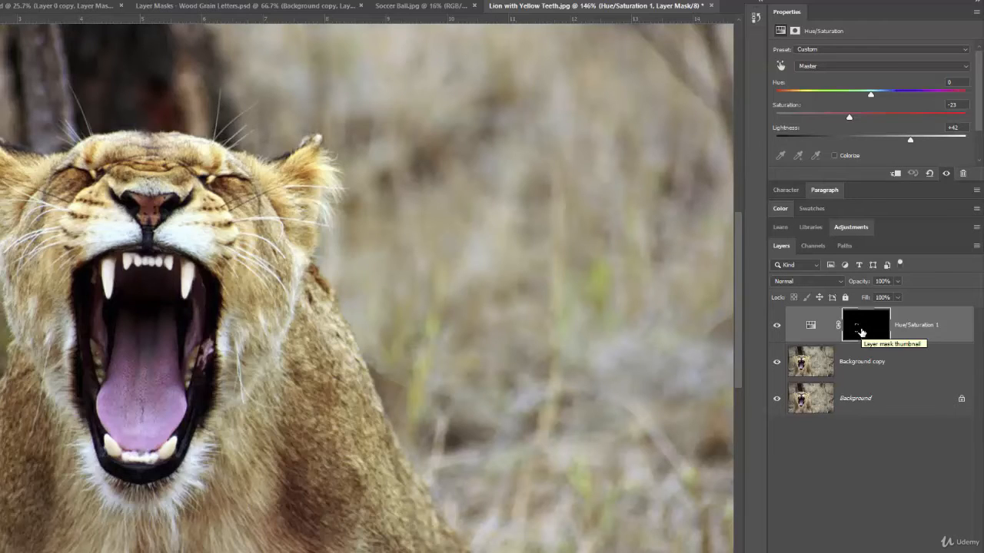
{"action": "left_click", "coordinate": [810, 326]}
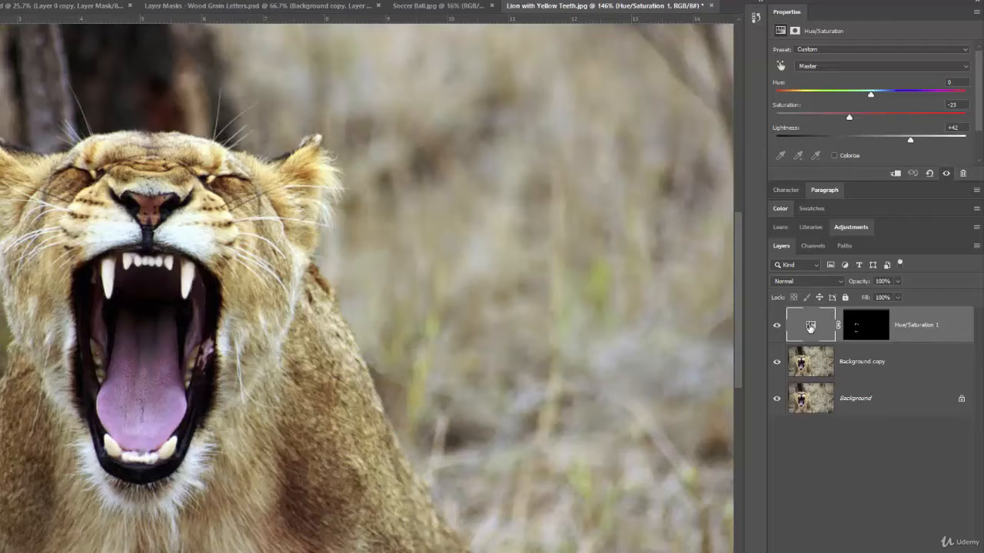
{"action": "left_click", "coordinate": [816, 369]}
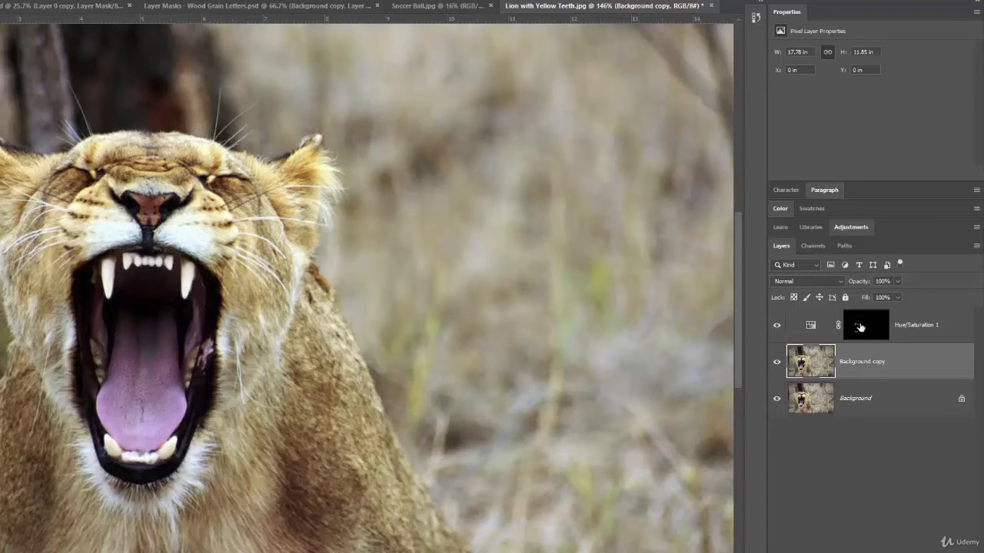
{"action": "left_click", "coordinate": [819, 328]}
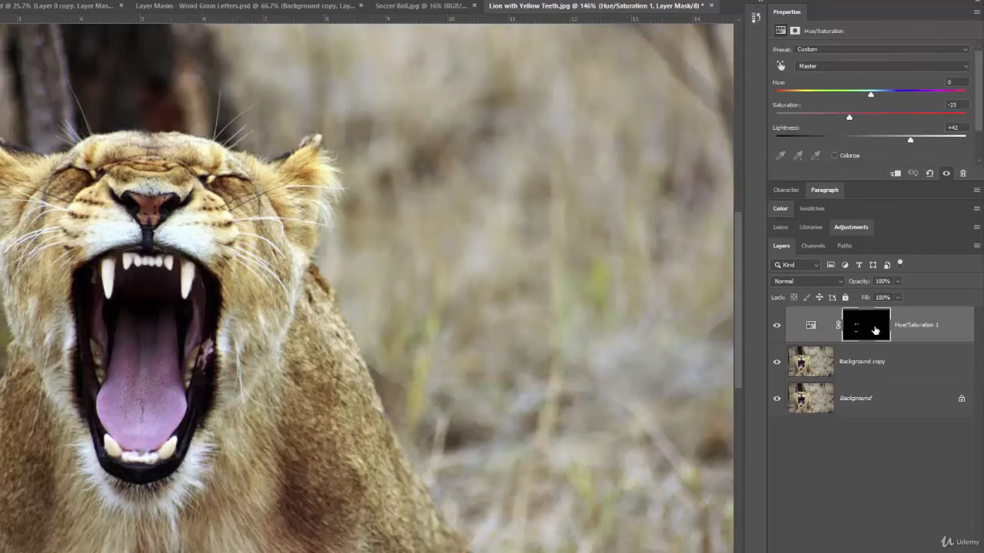
{"action": "left_click", "coordinate": [809, 329]}
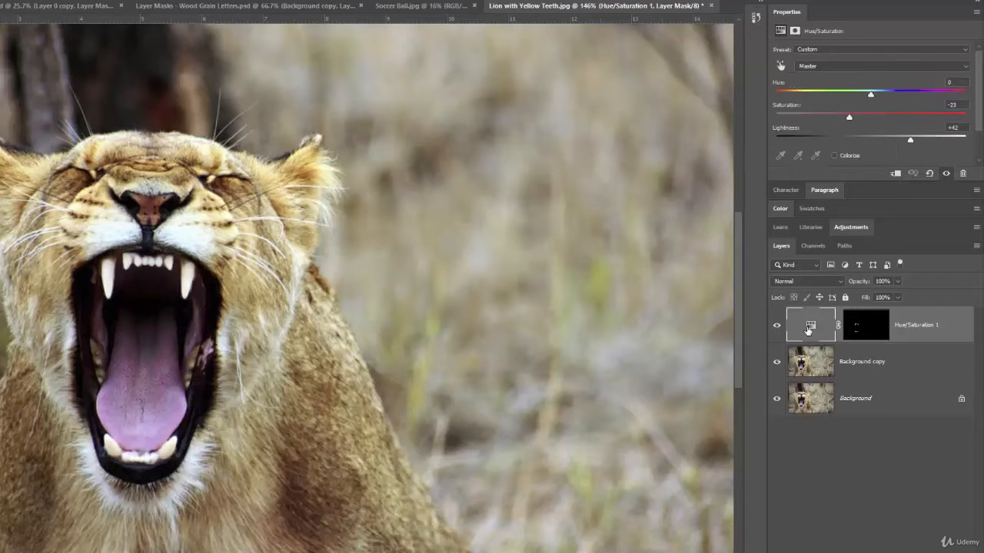
{"action": "left_click", "coordinate": [873, 330]}
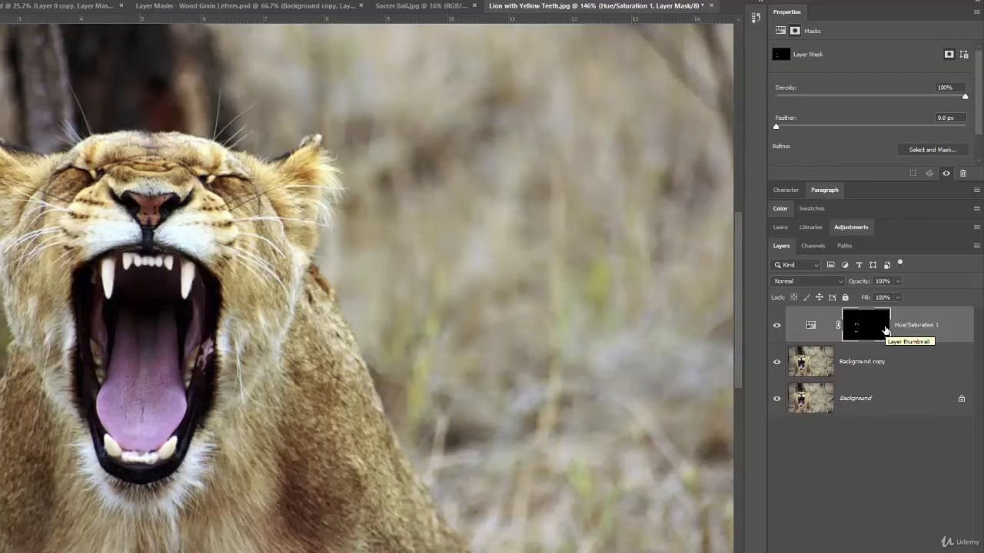
{"action": "left_click", "coordinate": [808, 324]}
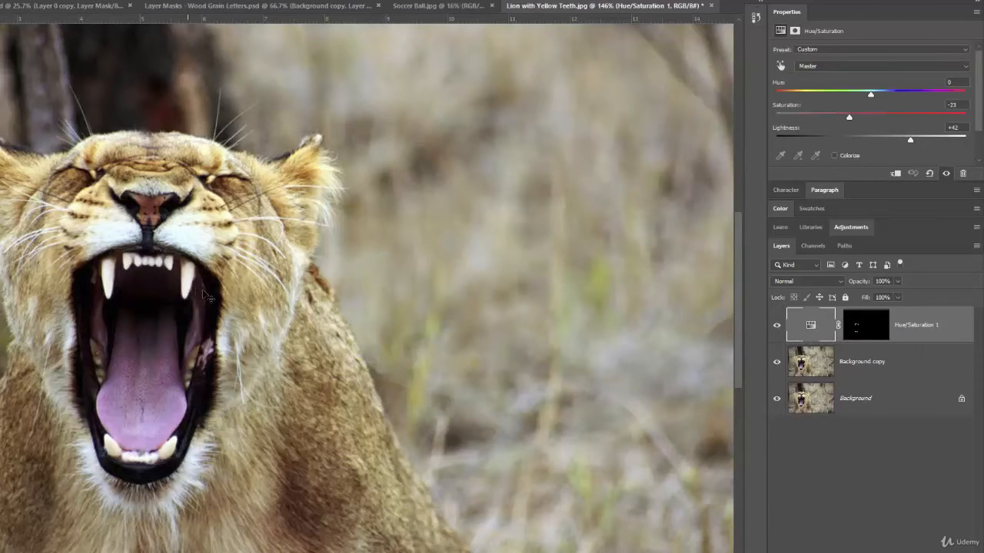
{"action": "left_click", "coordinate": [871, 331]}
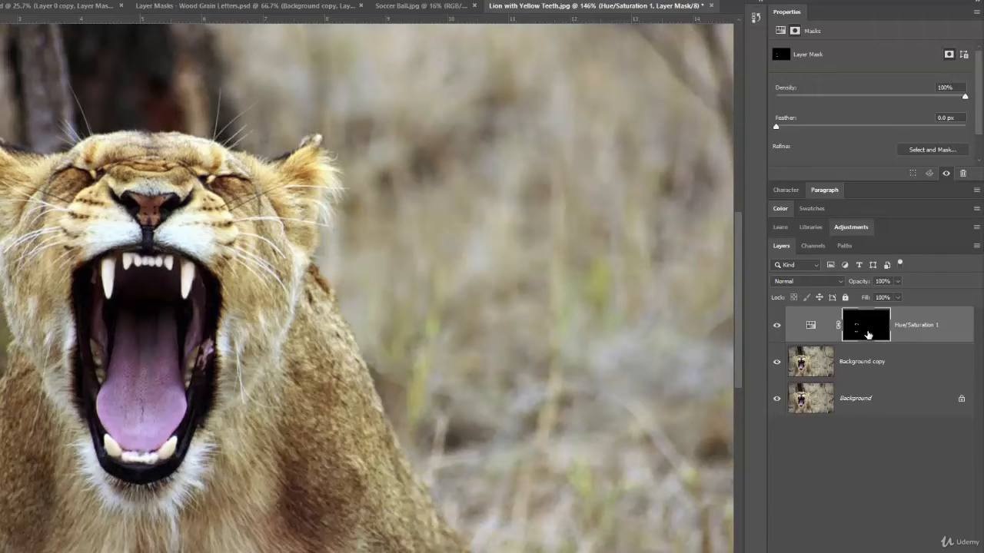
Delete the Hue/Saturation layer's mask without affecting the adjustment, and undo the deletion.
{"action": "left_click_drag", "start_coordinate": [867, 334], "coordinate": [947, 533]}
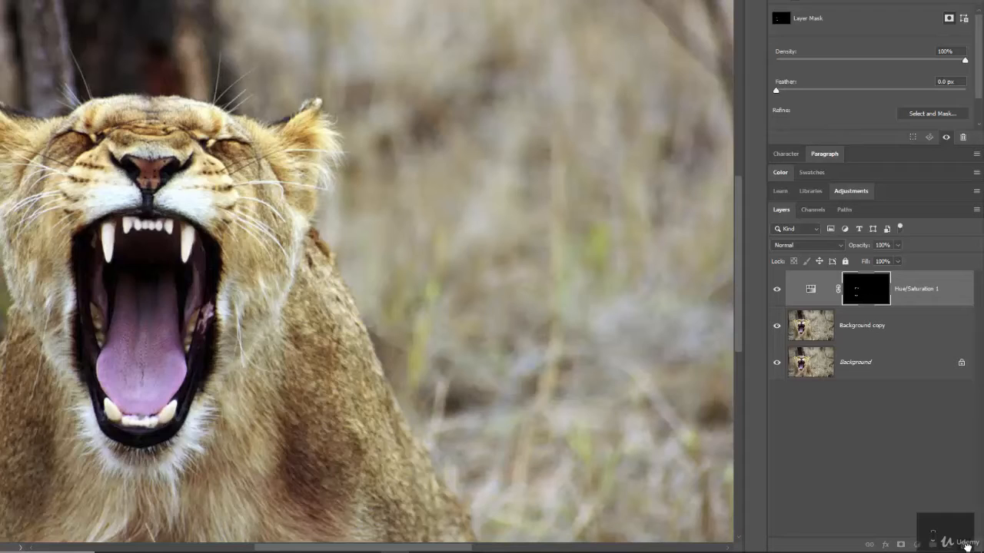
{"action": "left_click_drag", "start_coordinate": [966, 546], "coordinate": [969, 547]}
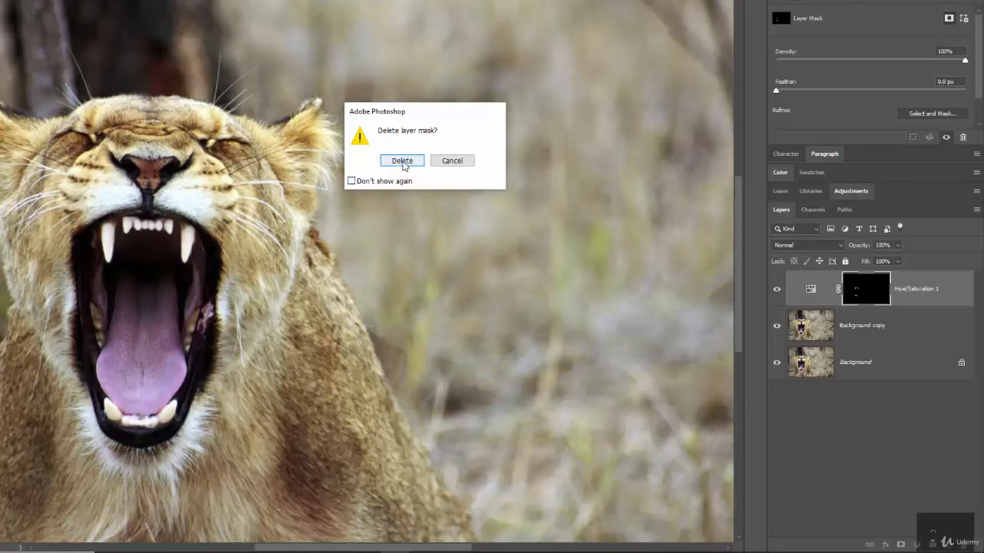
{"action": "left_click", "coordinate": [402, 163]}
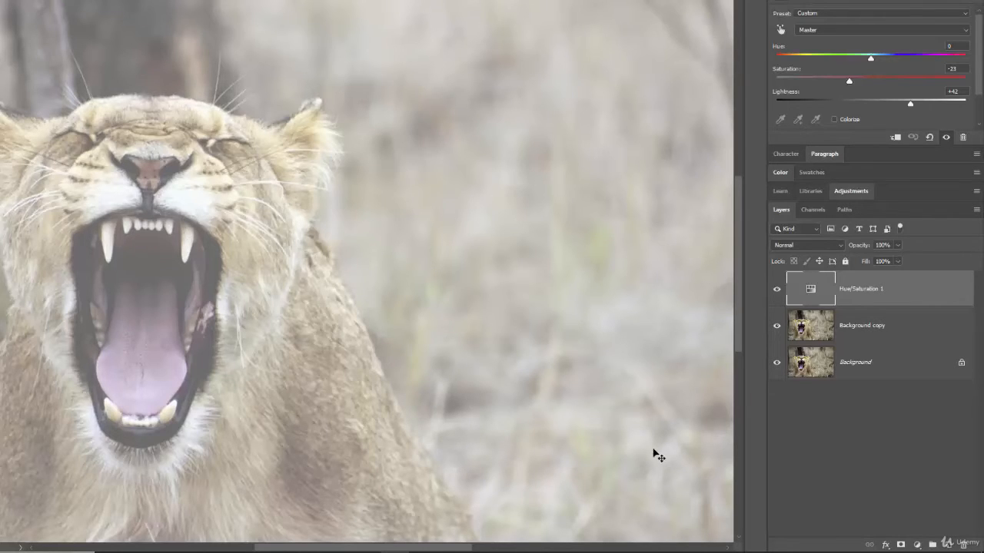
{"action": "key", "text": "ctrl+i"}
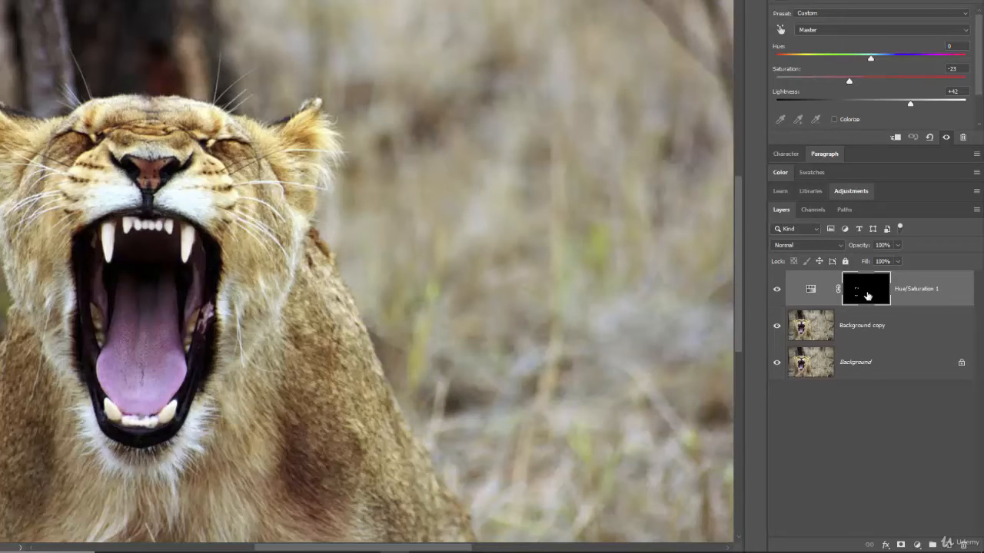
Move the teeth mask from the Hue/Saturation layer to the Background copy layer and back again.
{"action": "left_click_drag", "start_coordinate": [866, 296], "coordinate": [875, 330]}
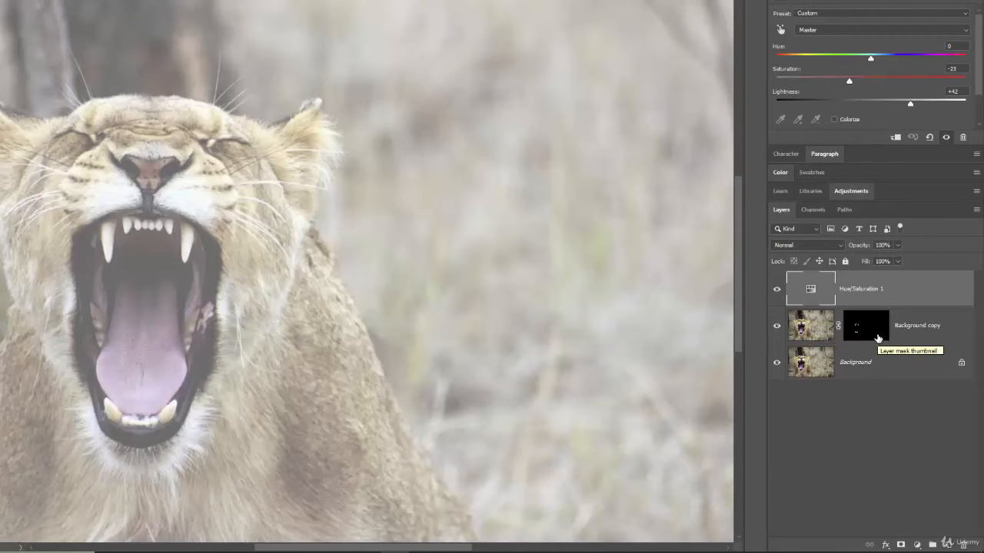
{"action": "left_click_drag", "start_coordinate": [872, 332], "coordinate": [870, 288]}
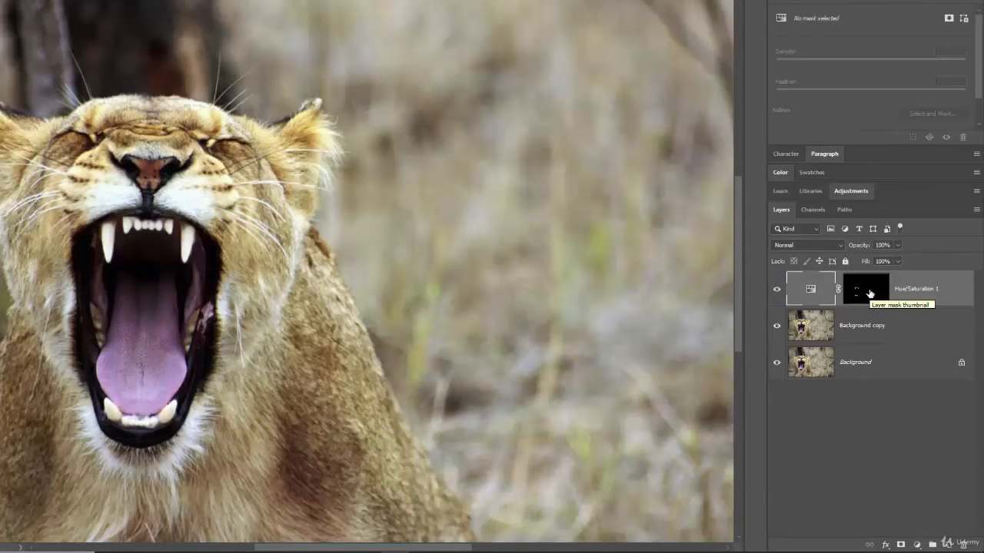
Copy the Hue/Saturation layer's mask onto the Background copy layer, and delete that copy without applying it.
{"action": "left_click", "coordinate": [877, 295]}
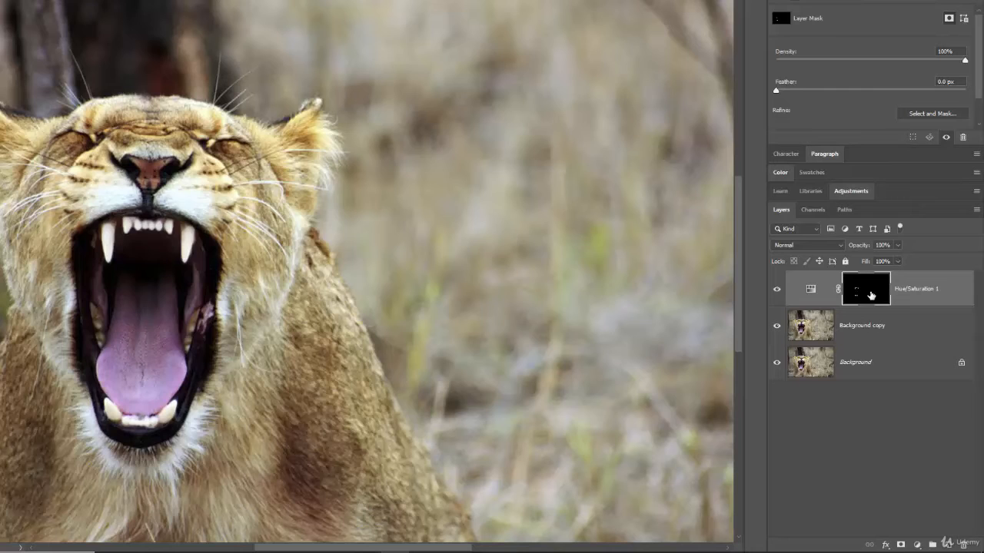
{"action": "left_click_drag", "start_coordinate": [871, 295], "coordinate": [875, 312]}
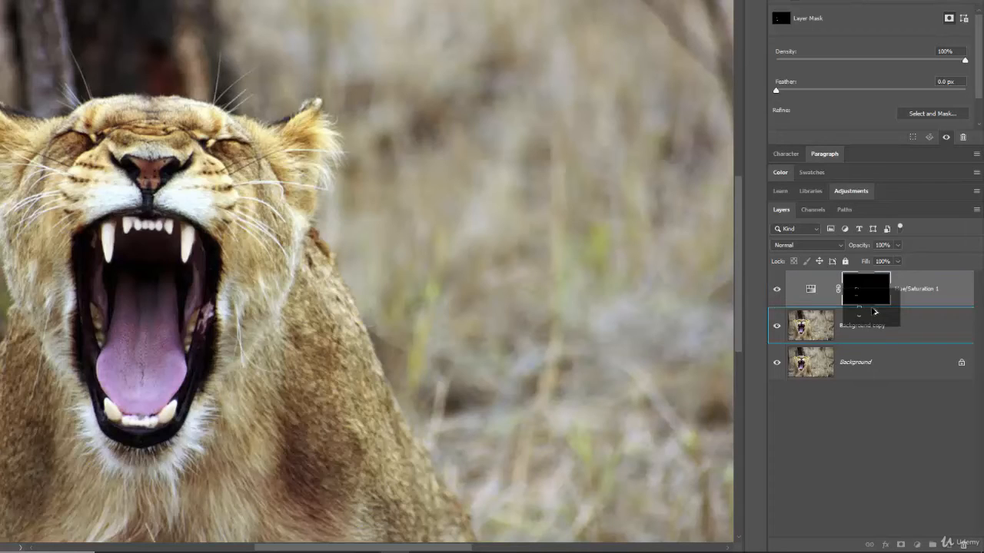
{"action": "left_click_drag", "start_coordinate": [875, 313], "coordinate": [875, 331]}
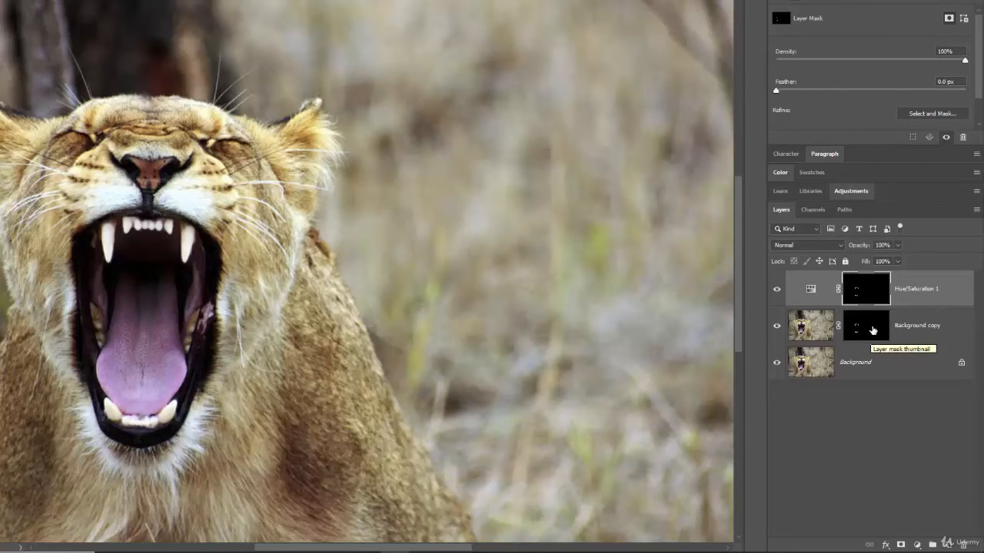
{"action": "left_click", "coordinate": [867, 330]}
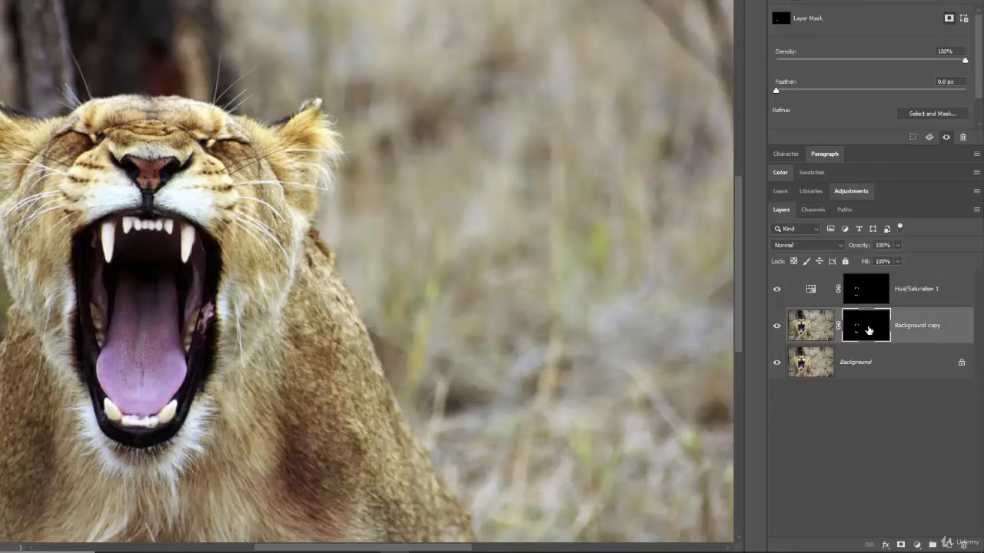
{"action": "left_click_drag", "start_coordinate": [874, 327], "coordinate": [963, 545]}
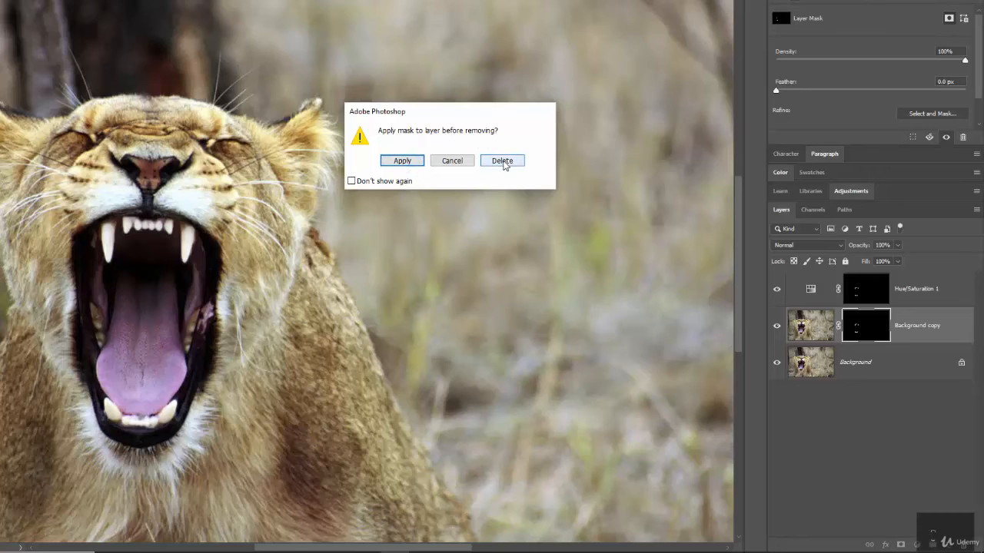
{"action": "left_click", "coordinate": [507, 161]}
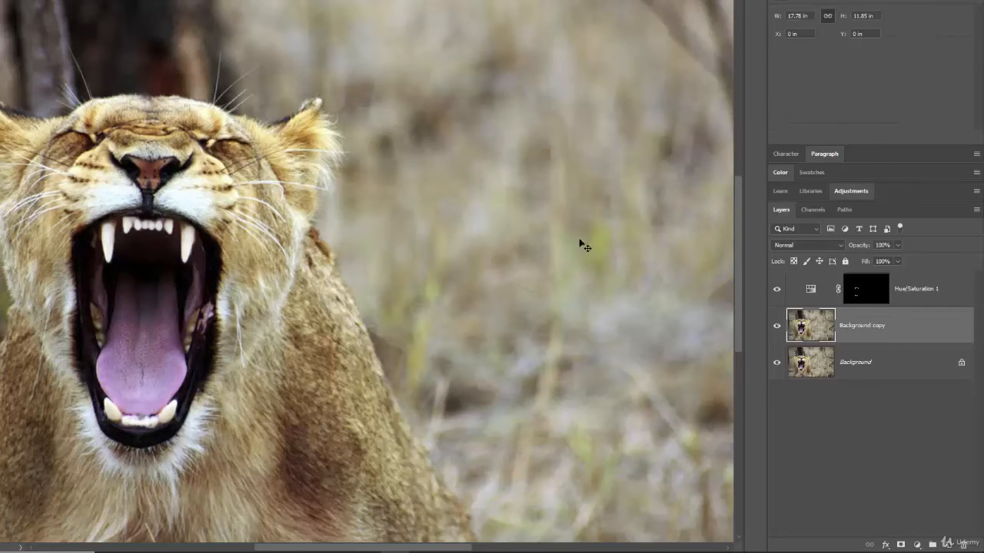
Clip the Hue/Saturation adjustment layer to the Background copy layer.
{"action": "left_click", "coordinate": [877, 305]}
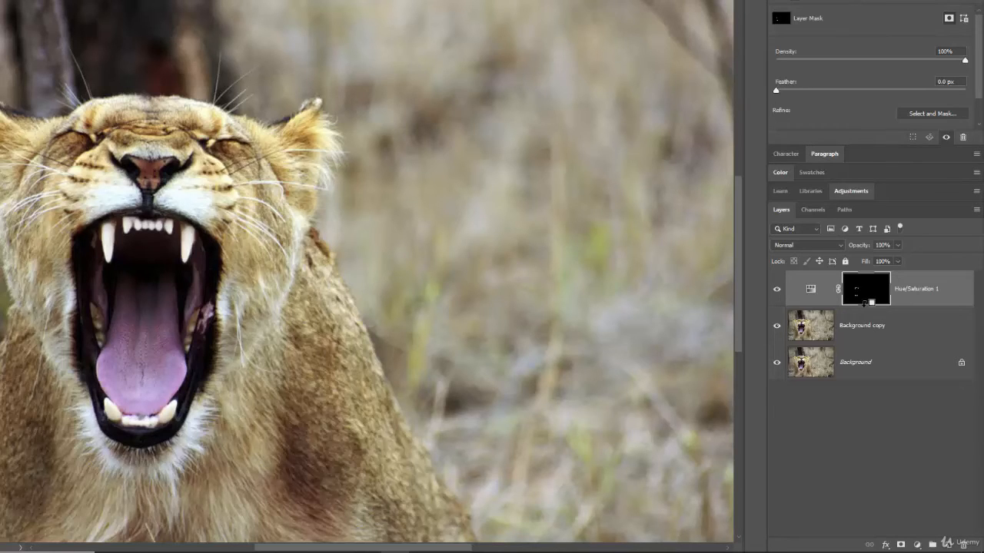
{"action": "left_click", "coordinate": [867, 302], "text": "alt"}
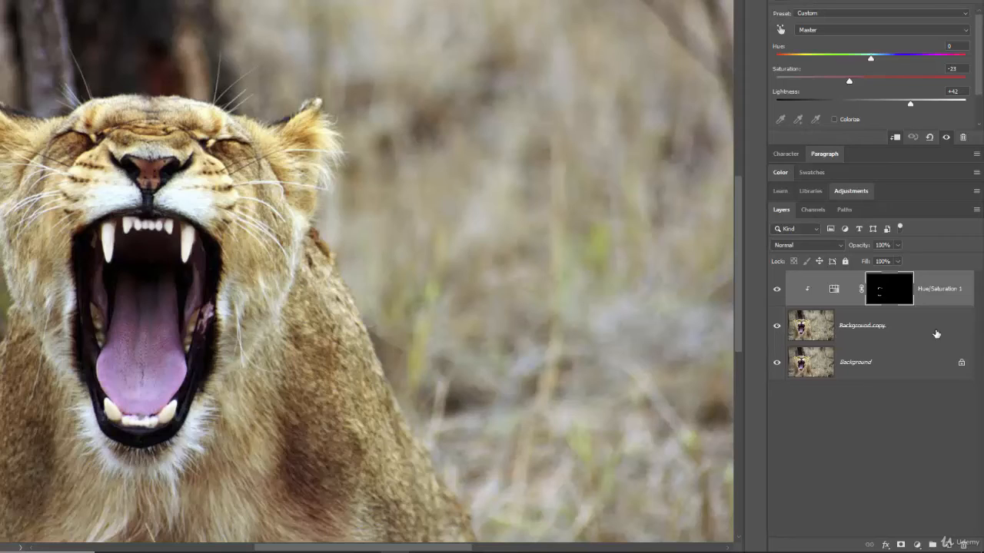
Hide and show the Background copy layer twice to compare the image with and without the clipped Hue/Saturation adjustment.
{"action": "left_click", "coordinate": [777, 327]}
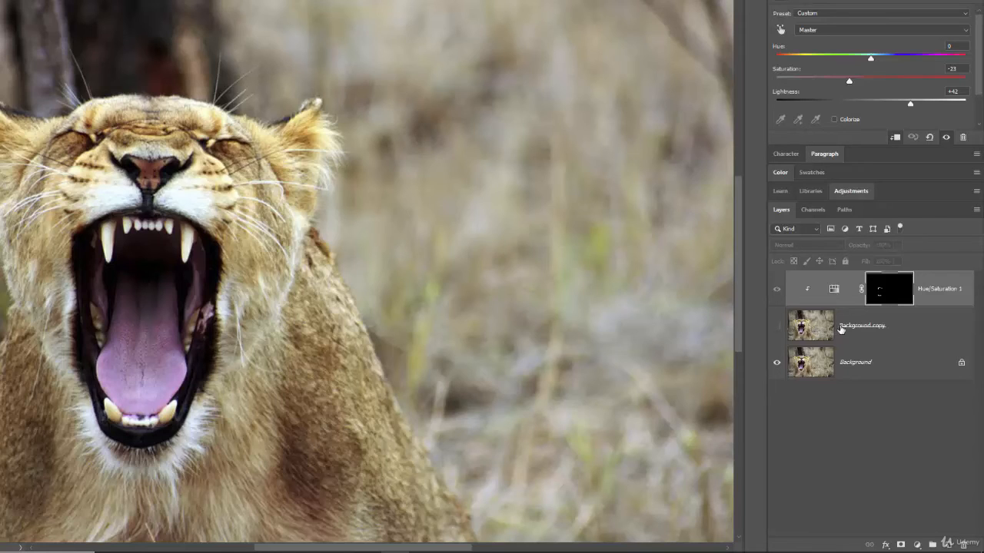
{"action": "left_click", "coordinate": [776, 329]}
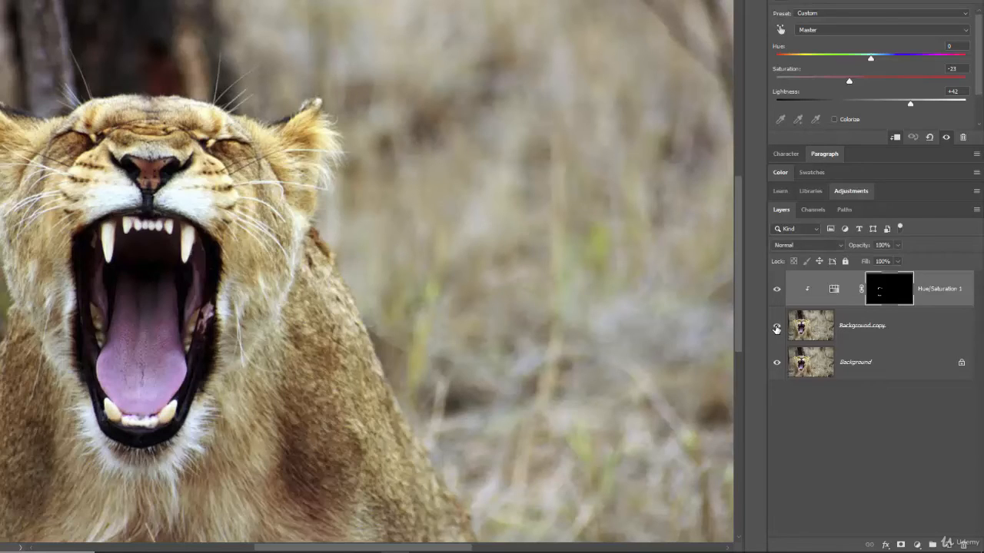
{"action": "left_click", "coordinate": [776, 328]}
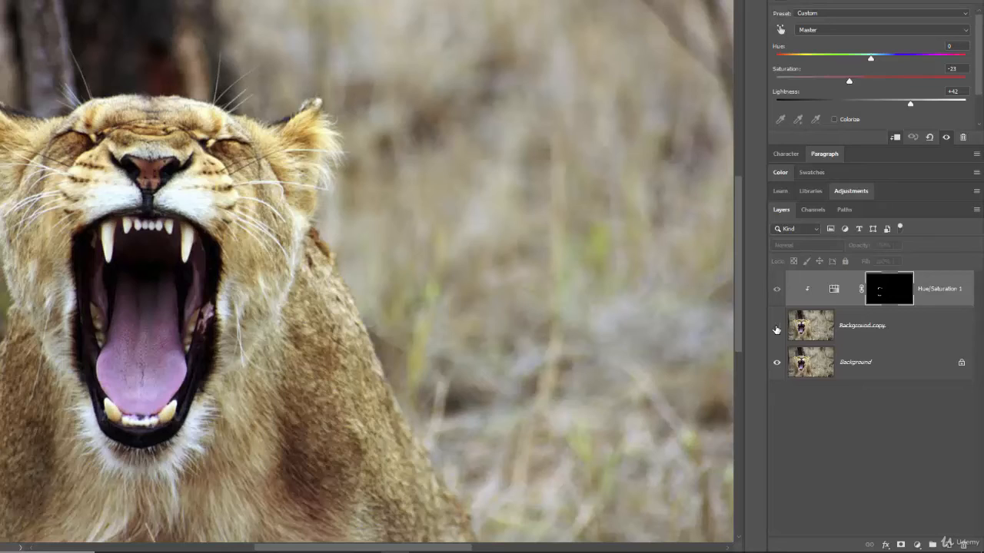
{"action": "left_click", "coordinate": [776, 328]}
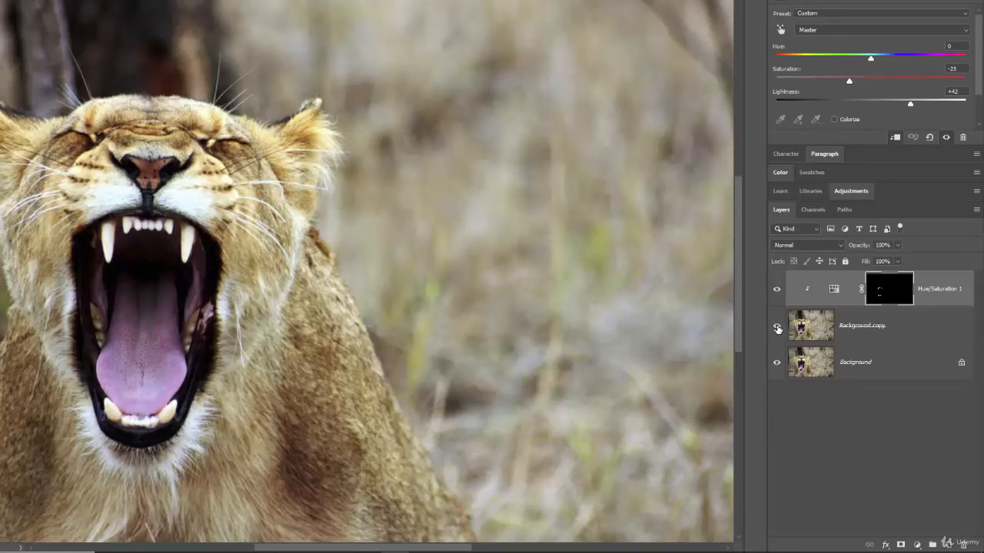
Release the Hue/Saturation layer from its clipping mask, and toggle the Background copy layer's visibility off and on to check the adjustment.
{"action": "left_click", "coordinate": [849, 305], "text": "alt"}
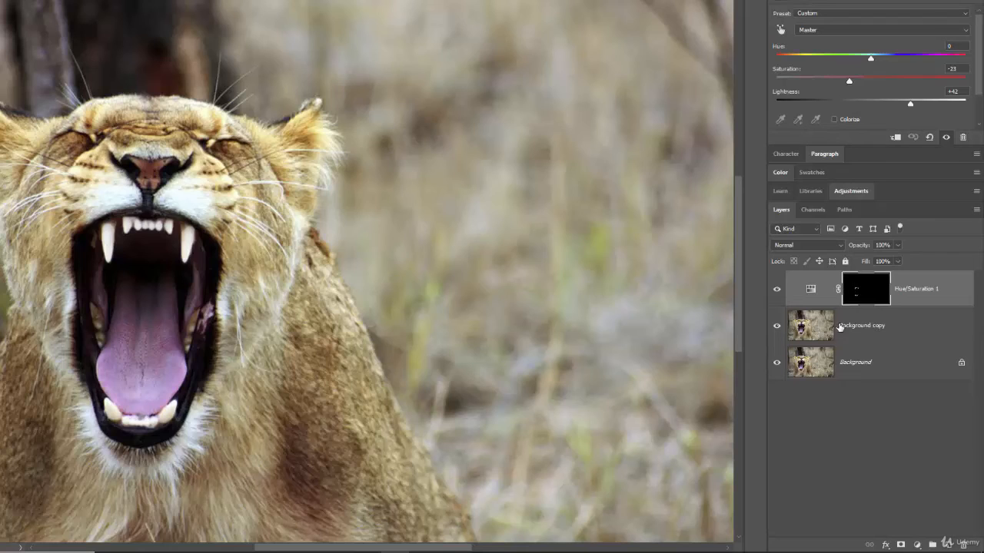
{"action": "left_click", "coordinate": [777, 327]}
{"action": "left_click", "coordinate": [777, 326]}
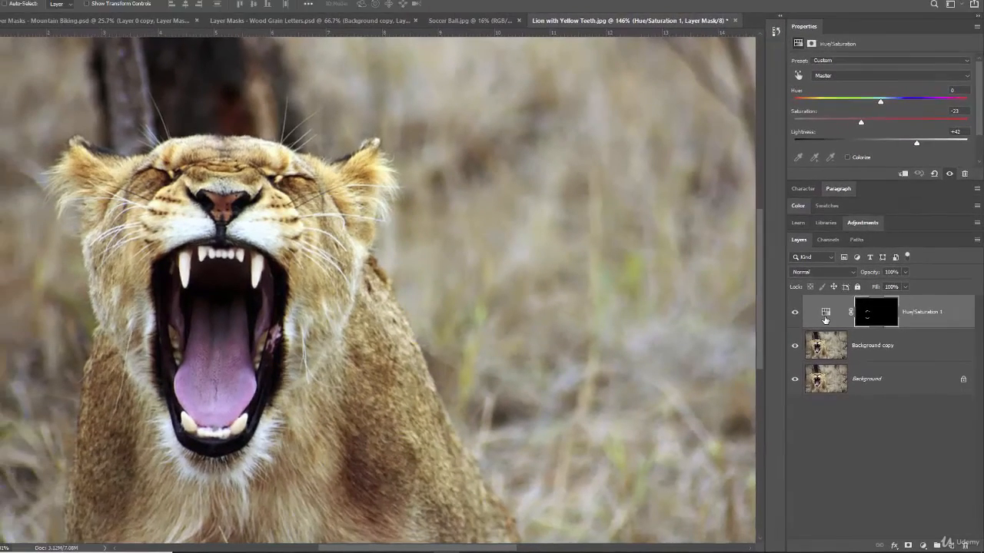
On the Background copy layer, draw a large roughly circular Lasso selection over the blurred grass beside the lion's head.
{"action": "left_click", "coordinate": [863, 347]}
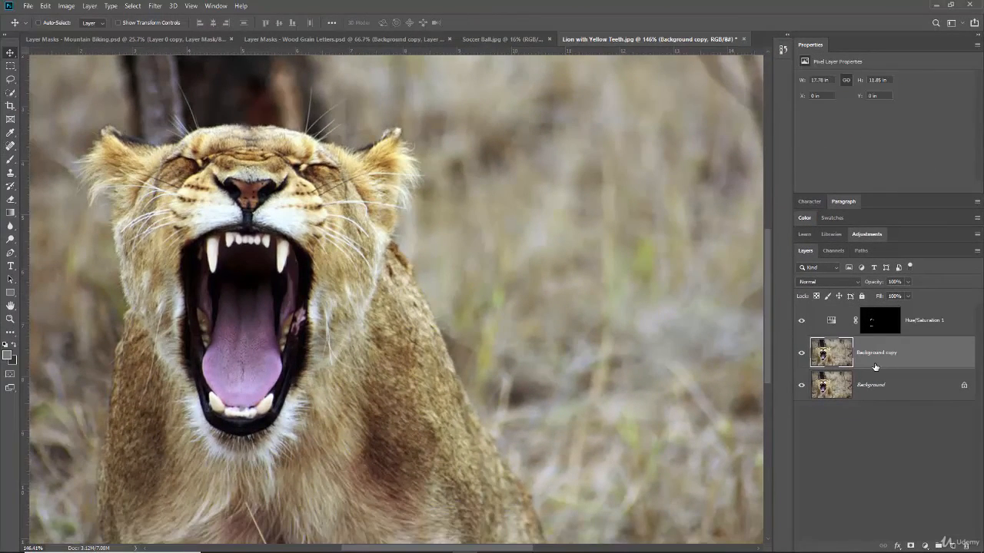
{"action": "left_click", "coordinate": [10, 80]}
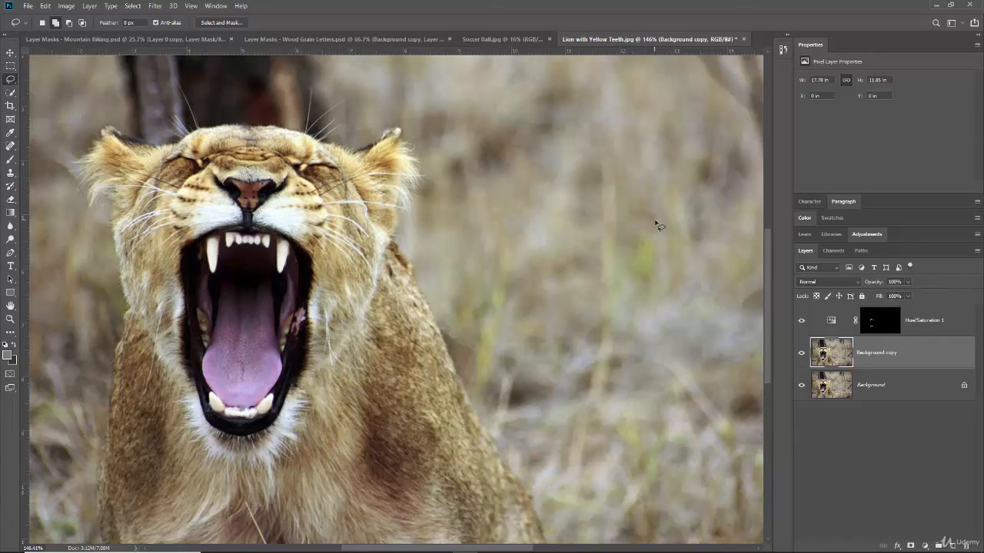
{"action": "mouse_move", "coordinate": [675, 229]}
{"action": "left_mouse_down"}
{"action": "mouse_move", "coordinate": [574, 159]}
{"action": "mouse_move", "coordinate": [433, 242]}
{"action": "mouse_move", "coordinate": [452, 328]}
{"action": "mouse_move", "coordinate": [543, 389]}
{"action": "mouse_move", "coordinate": [640, 385]}
{"action": "mouse_move", "coordinate": [665, 323]}
{"action": "mouse_move", "coordinate": [674, 223]}
{"action": "left_mouse_up"}
Add a Brightness/Contrast adjustment layer masked by the circular selection, and undo the extra unmasked one.
{"action": "left_click", "coordinate": [863, 234]}
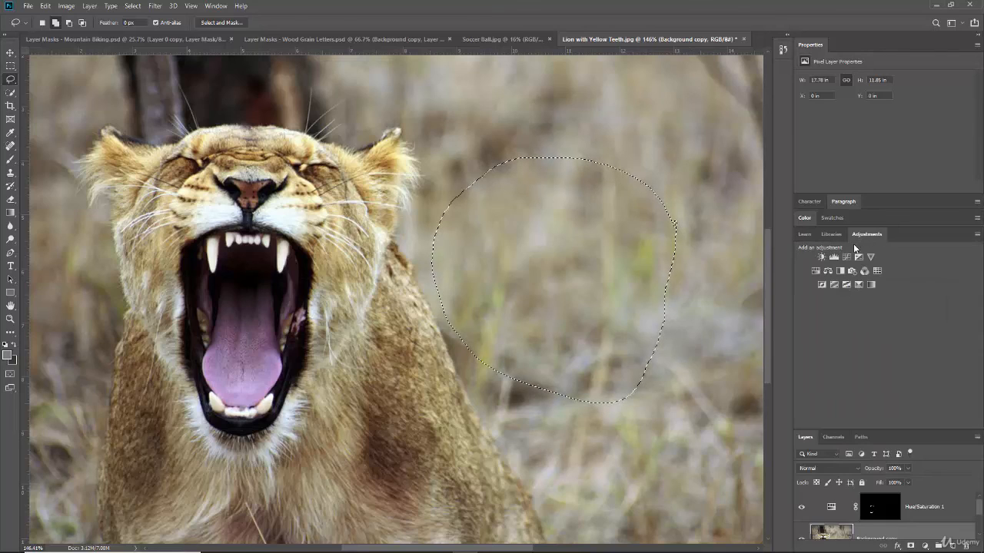
{"action": "left_click", "coordinate": [820, 256]}
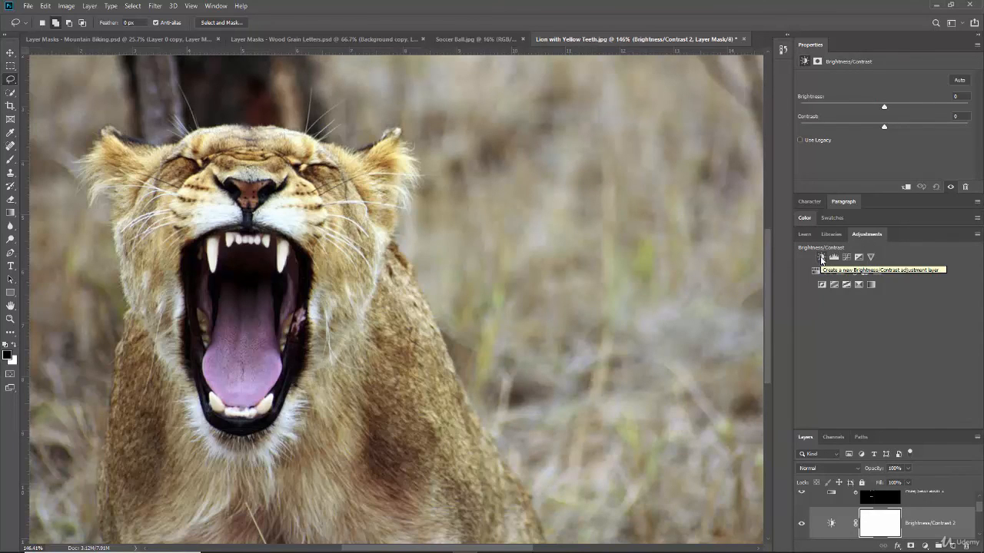
{"action": "key", "text": "ctrl+z"}
{"action": "left_click", "coordinate": [867, 234]}
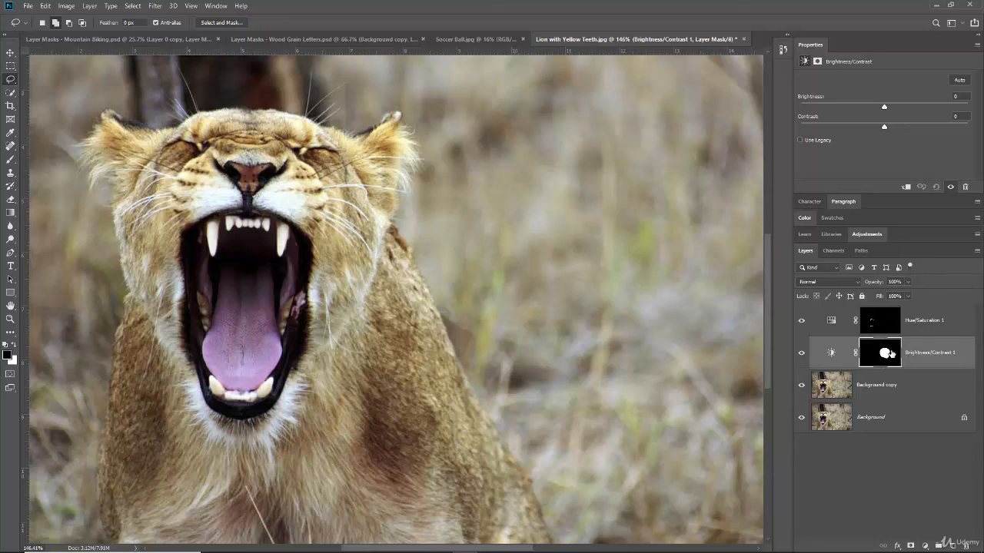
Darken the masked circle in the grass by setting the Brightness/Contrast layer's brightness to -140.
{"action": "left_click", "coordinate": [830, 353]}
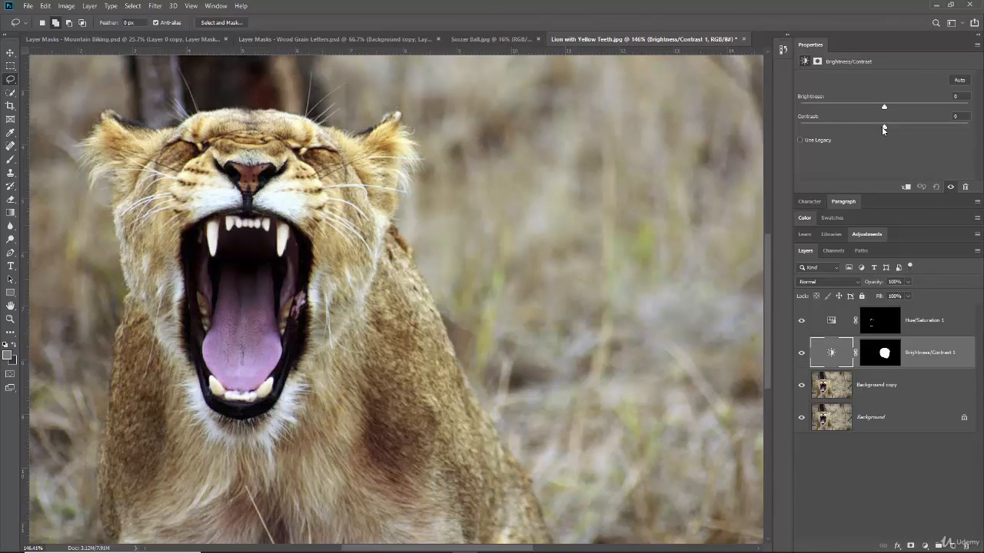
{"action": "left_click_drag", "start_coordinate": [886, 125], "coordinate": [807, 121]}
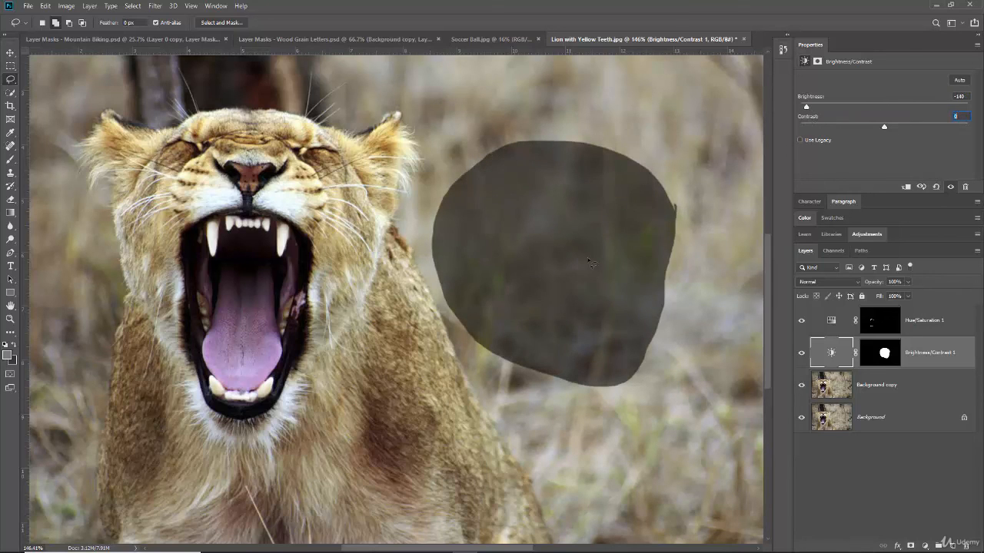